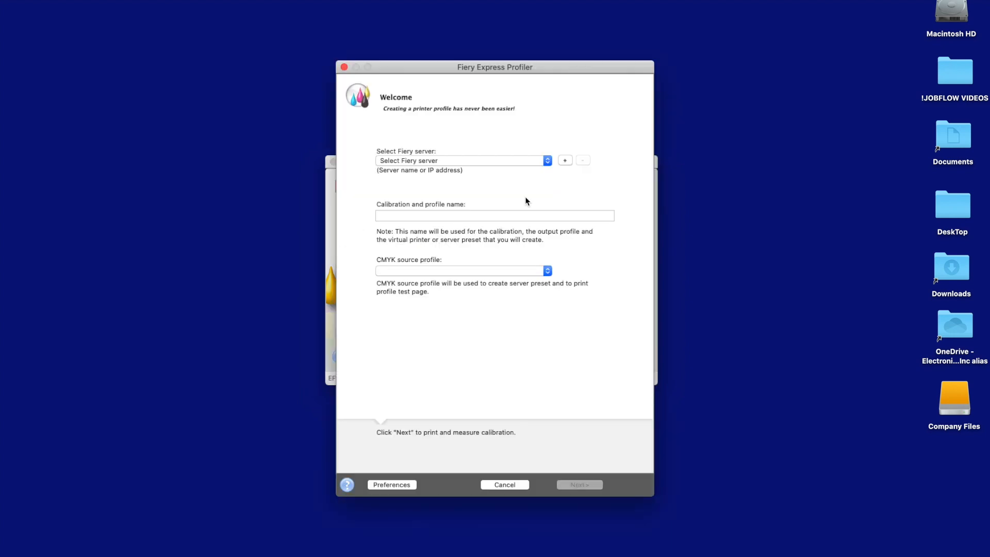
# Step: Add the discovered LVC4080 Fiery server as the server for the new printer profile
pyautogui.click(565, 161)
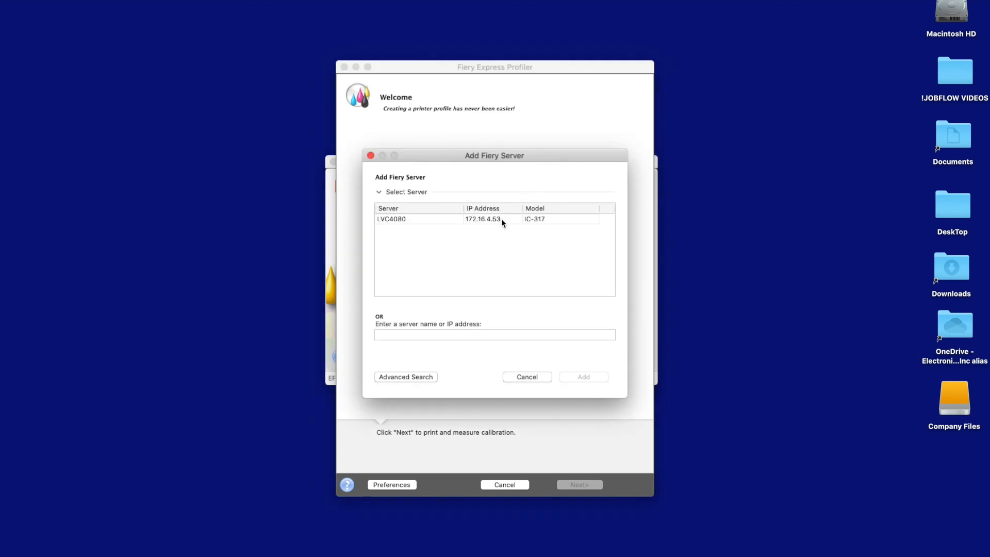
pyautogui.click(502, 218)
pyautogui.click(585, 377)
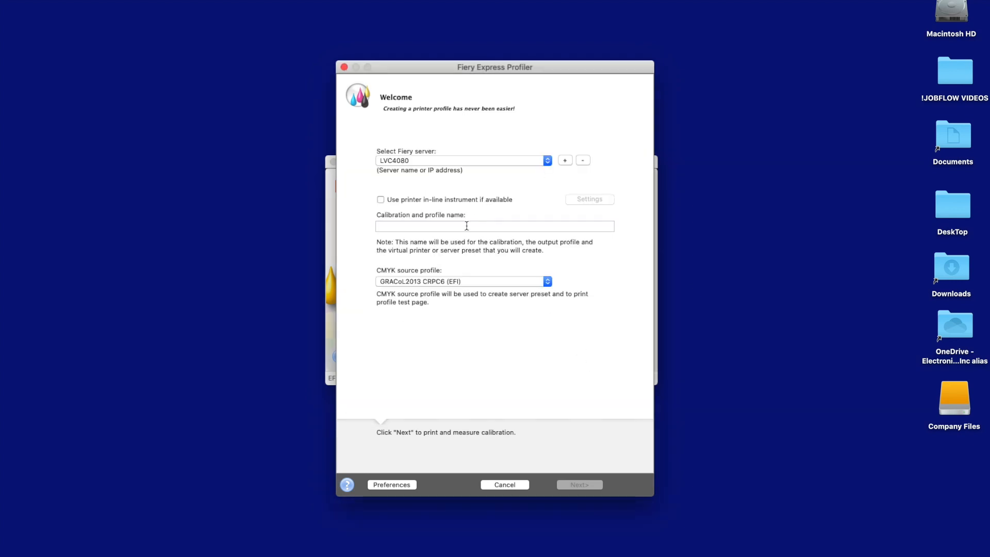
# Step: Name the calibration and profile "80lb Gloss Text" and proceed to printing the calibration pages
pyautogui.click(462, 226)
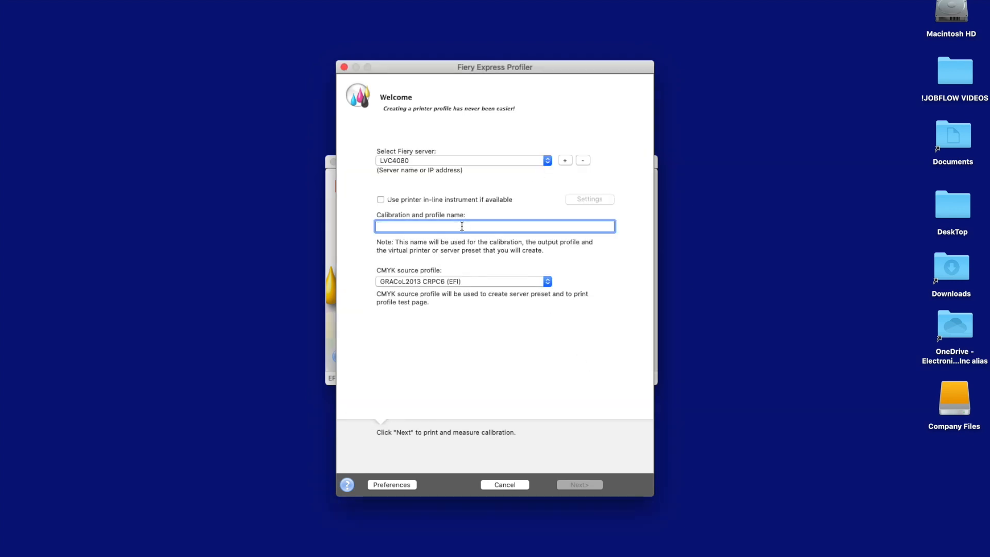
pyautogui.write('80lb Gloss')
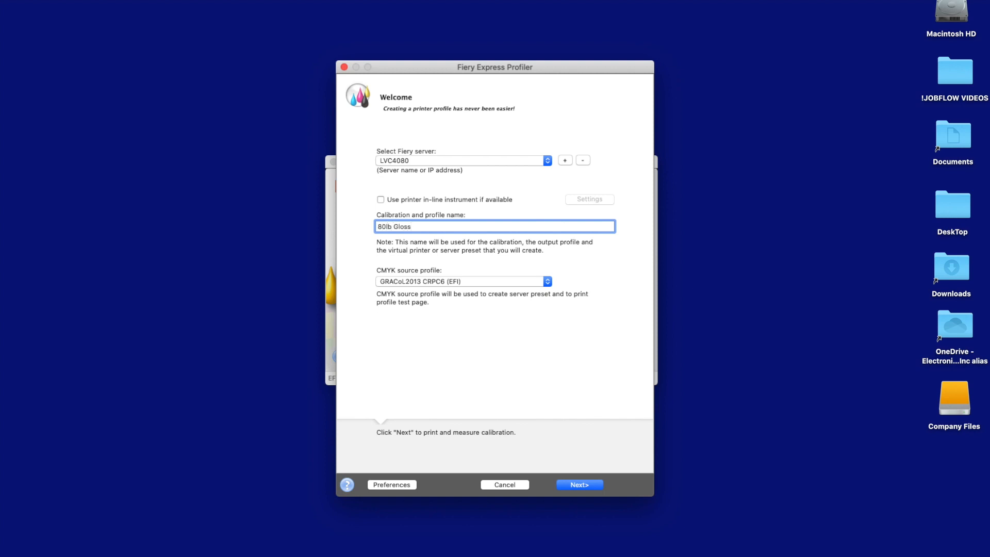
pyautogui.write(' Text')
pyautogui.click(576, 483)
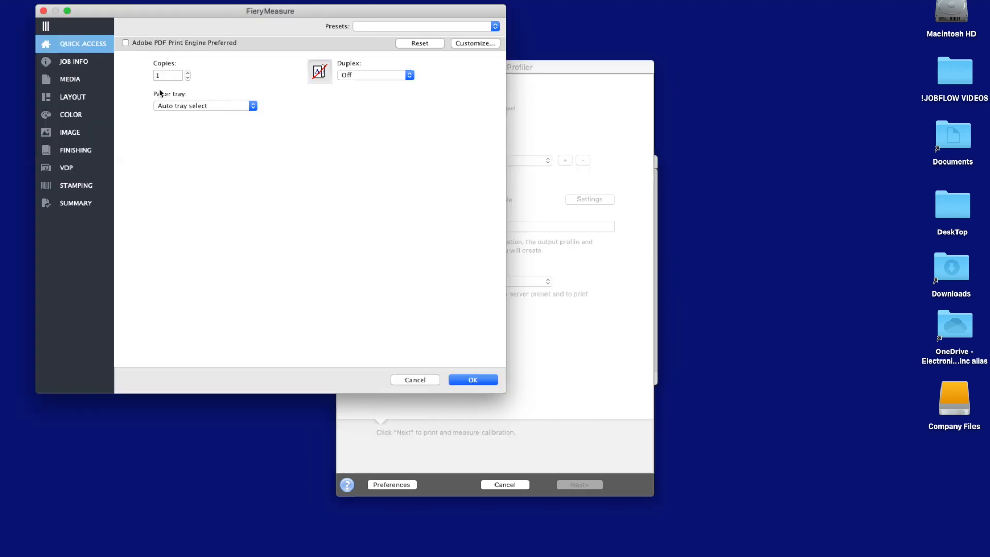
# Step: Assign the 11x17 80lb gloss paper loaded in Tray 1 from the Paper Catalog to the measurement print job
pyautogui.click(75, 83)
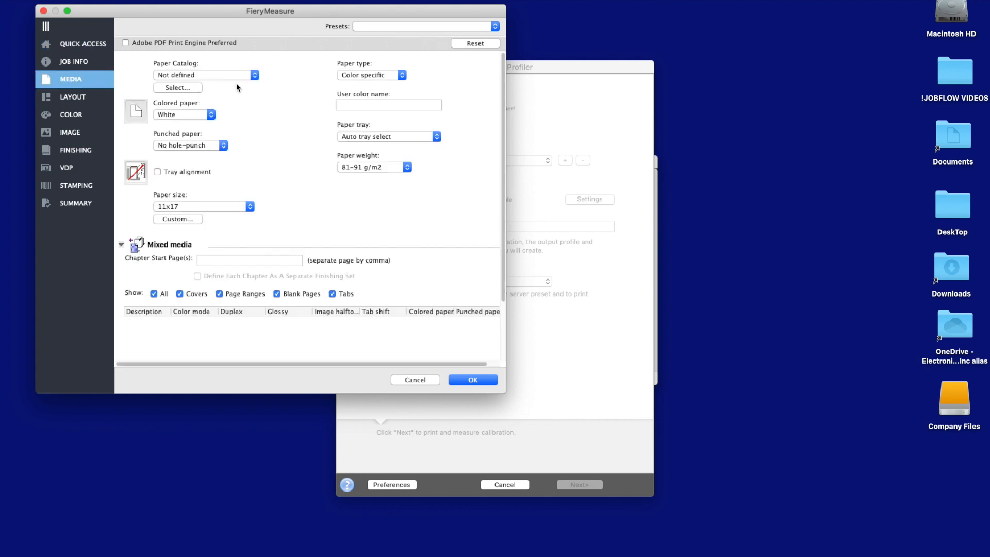
pyautogui.click(191, 89)
pyautogui.click(166, 93)
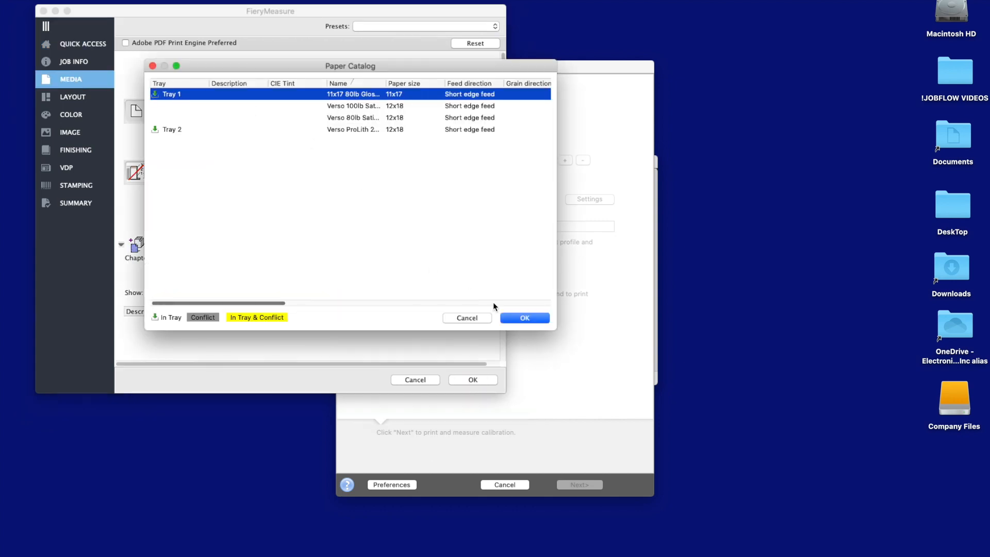
pyautogui.click(521, 319)
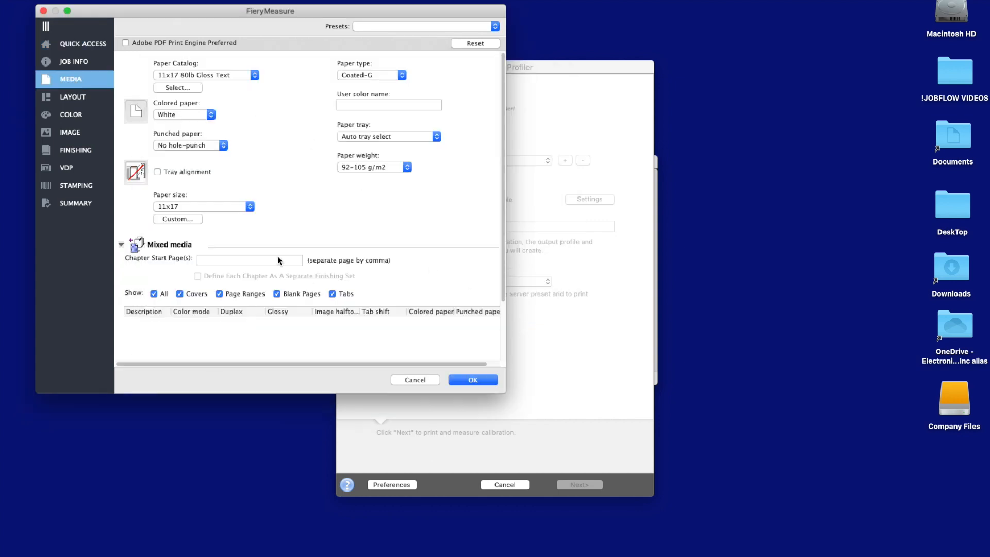
# Step: Set the measurement print job to 5 copies and submit it
pyautogui.click(77, 62)
pyautogui.click(171, 76)
pyautogui.press('BackSpace')
pyautogui.write('5')
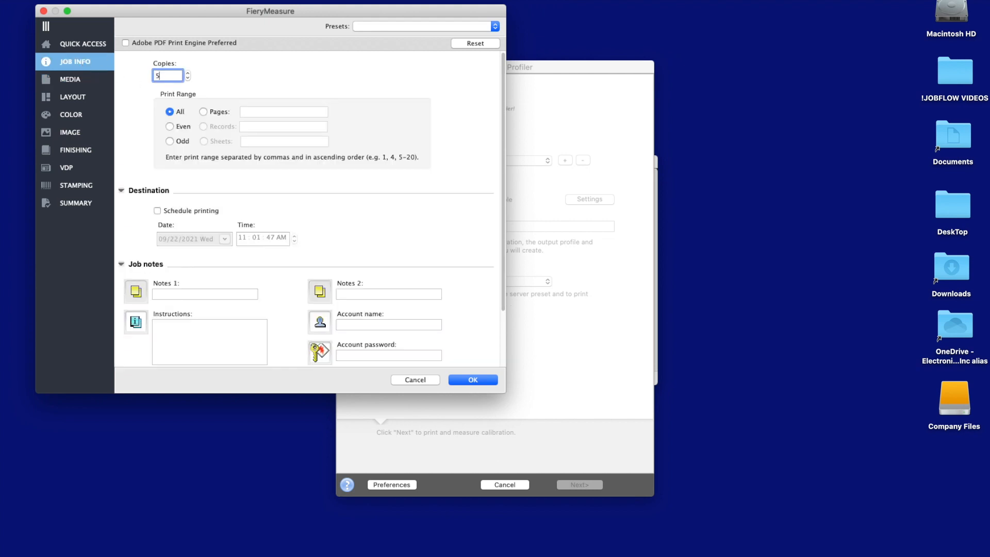
pyautogui.click(475, 381)
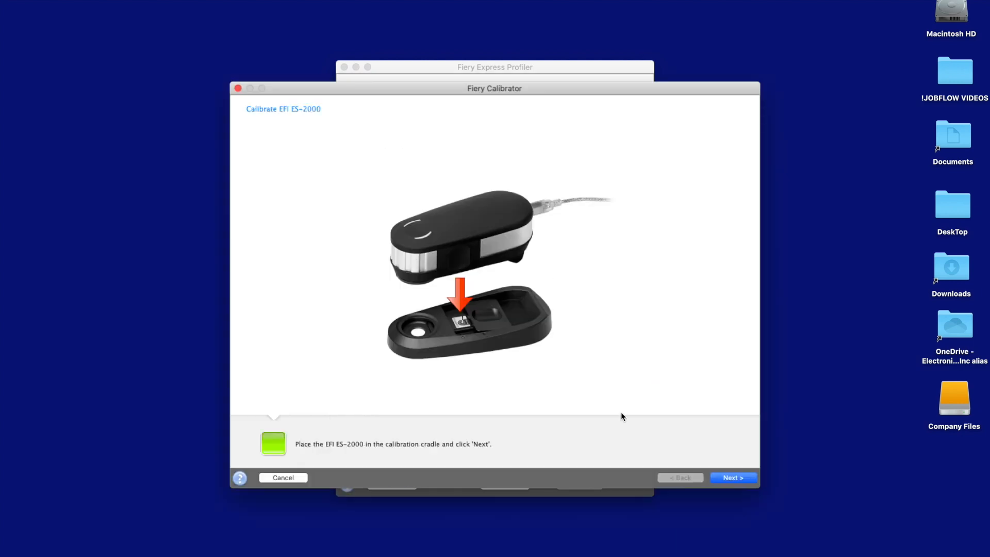
# Step: Calibrate the EFI ES-2000 in its cradle and accept the strip measurements for both the calibration chart and the profile chart
pyautogui.click(728, 478)
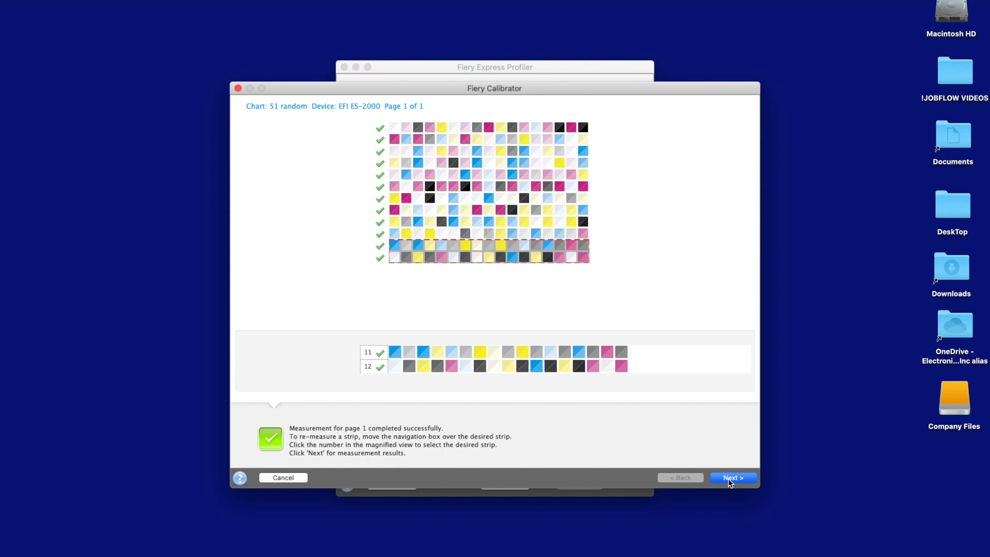
pyautogui.click(729, 478)
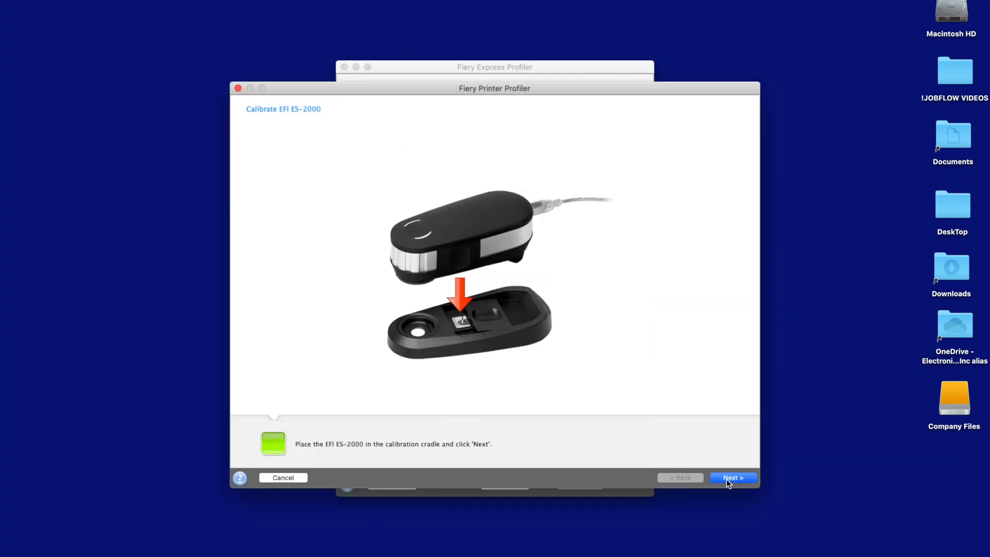
pyautogui.click(729, 478)
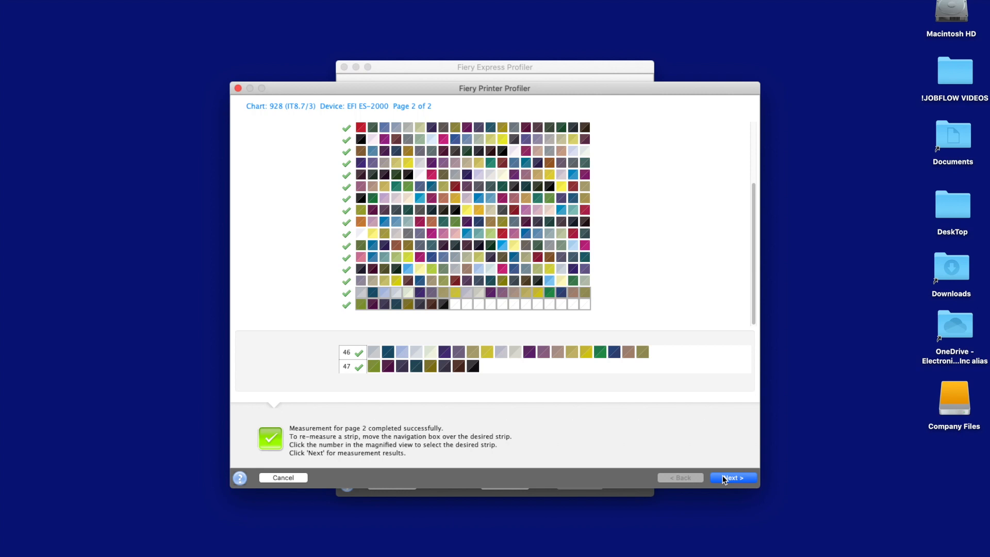
pyautogui.click(739, 479)
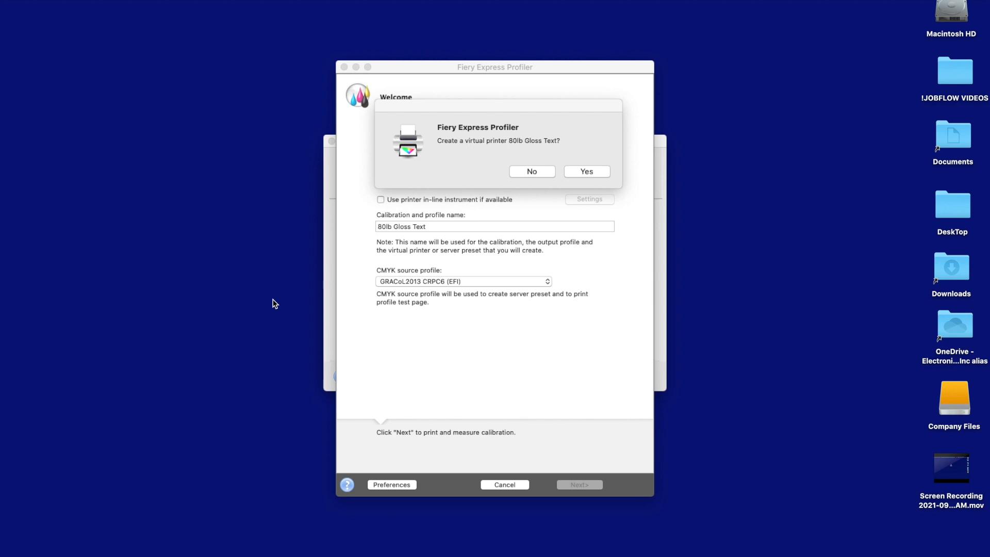
# Step: Create the virtual printer for 80lb Gloss Text and finish the profiling wizard
pyautogui.click(592, 171)
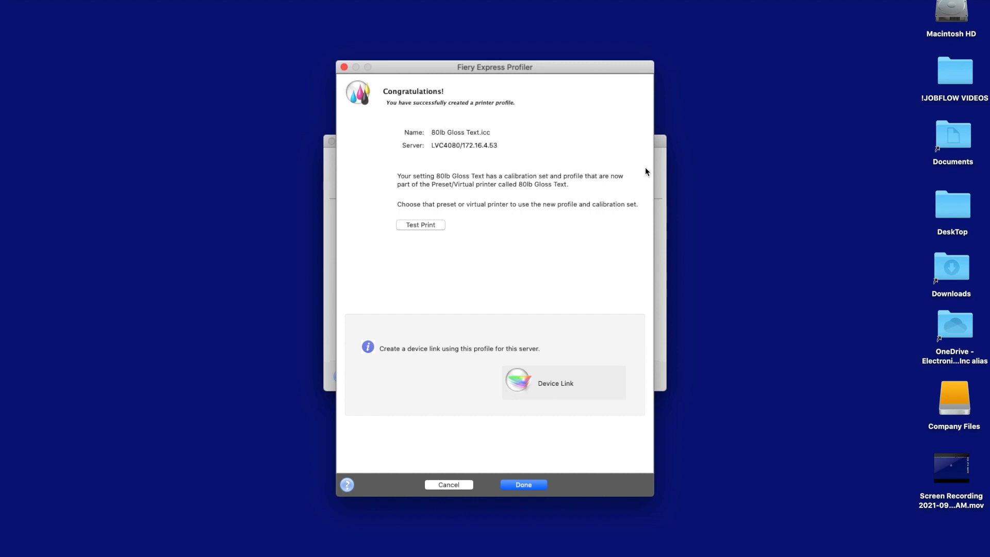
pyautogui.click(530, 485)
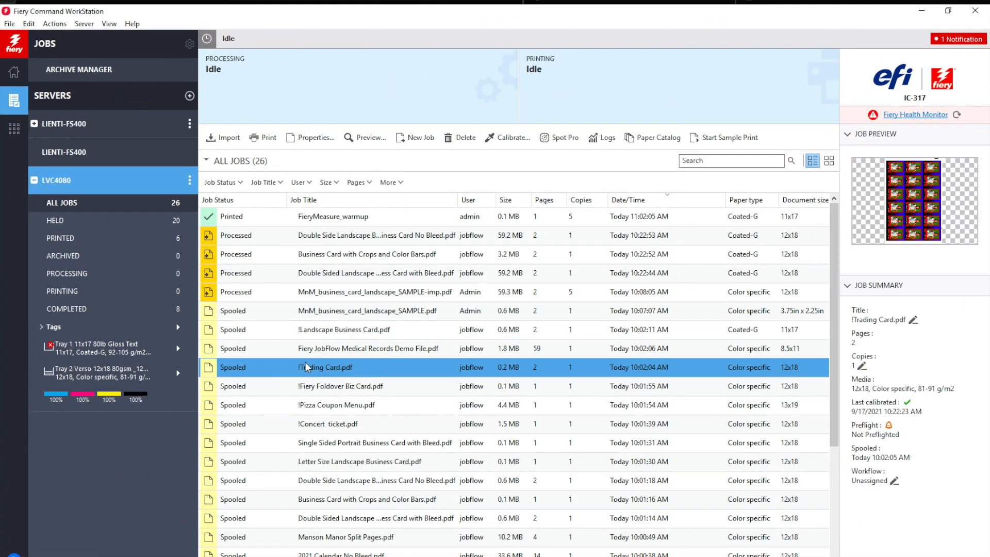
# Step: In Fiery Command WorkStation, apply the 80lb Gloss Text workflow to the !Trading Card.pdf job
pyautogui.rightClick(305, 366)
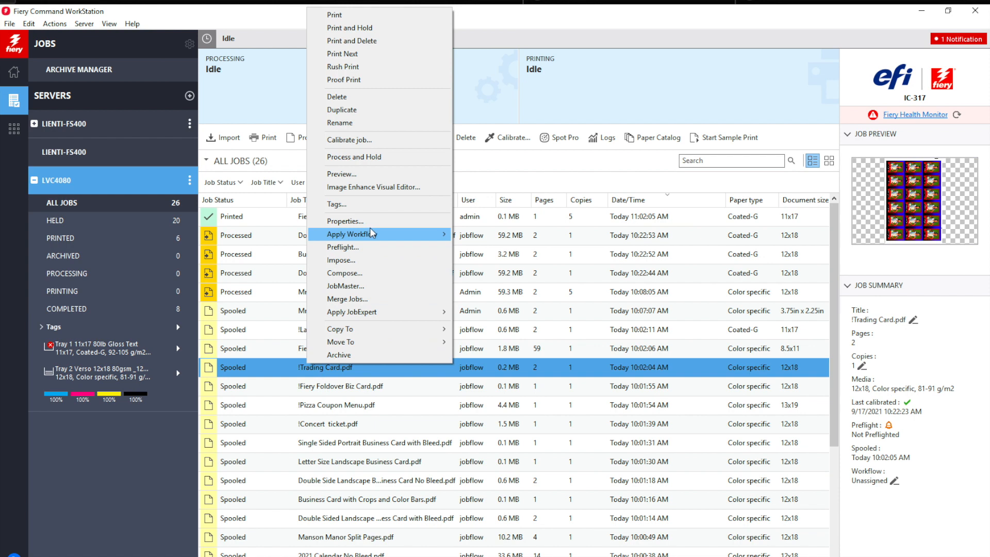
pyautogui.moveTo(372, 233)
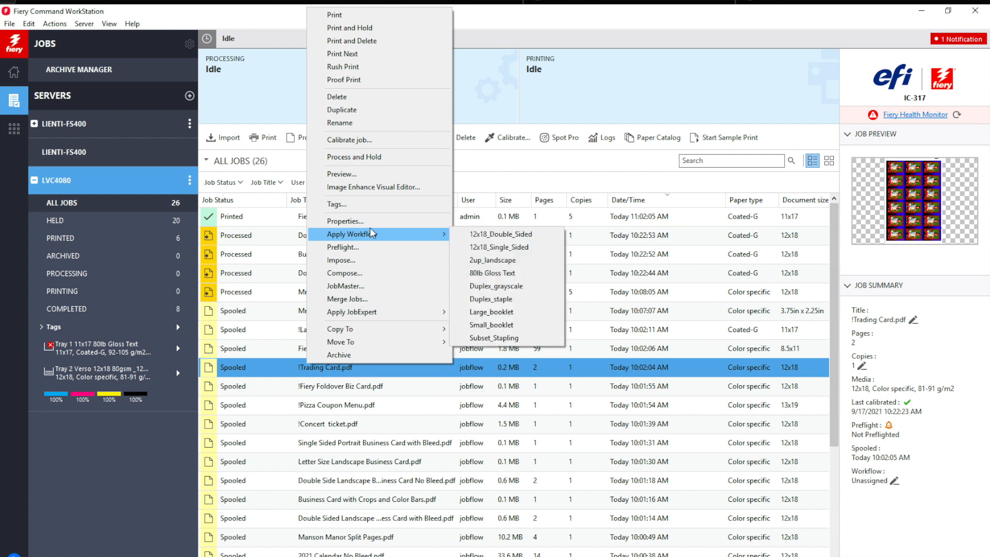
pyautogui.click(519, 277)
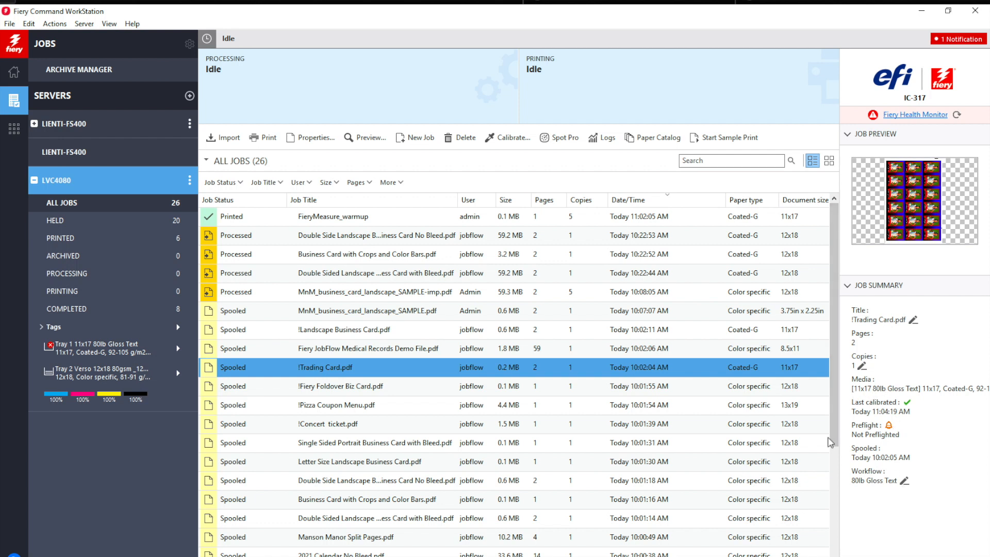
# Step: Open the LVC4080 server's Device Center and examine the 80lb Gloss Text entry among the output profiles
pyautogui.click(189, 180)
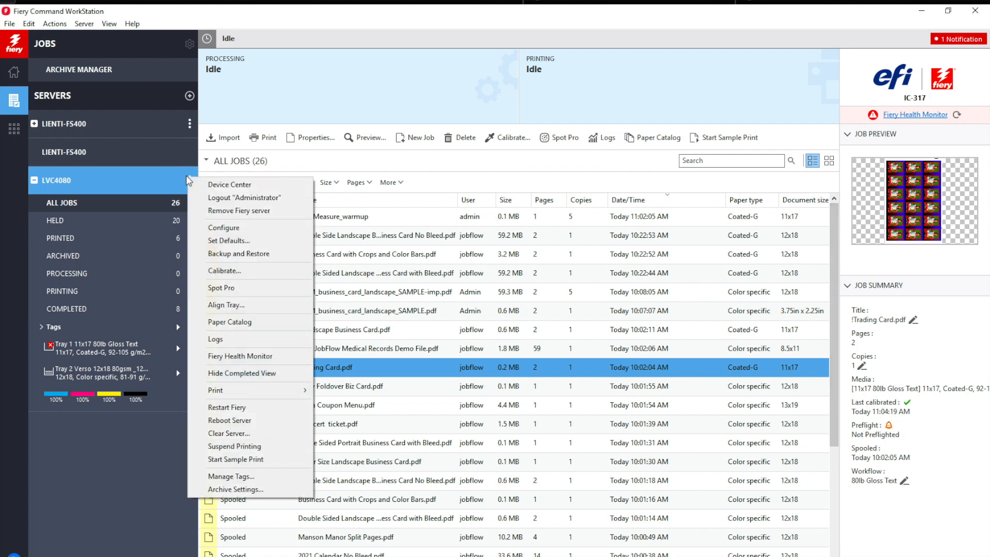
pyautogui.click(202, 183)
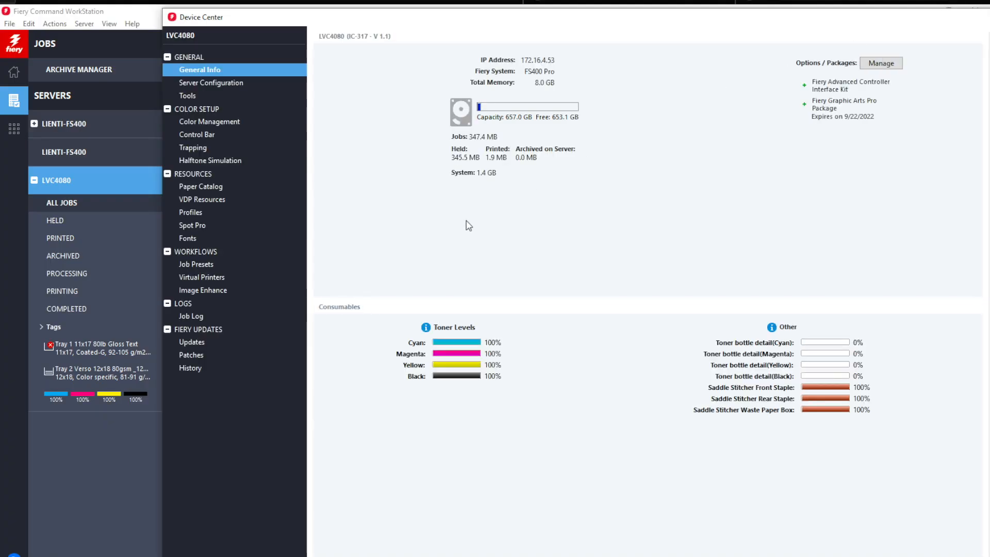
pyautogui.click(189, 212)
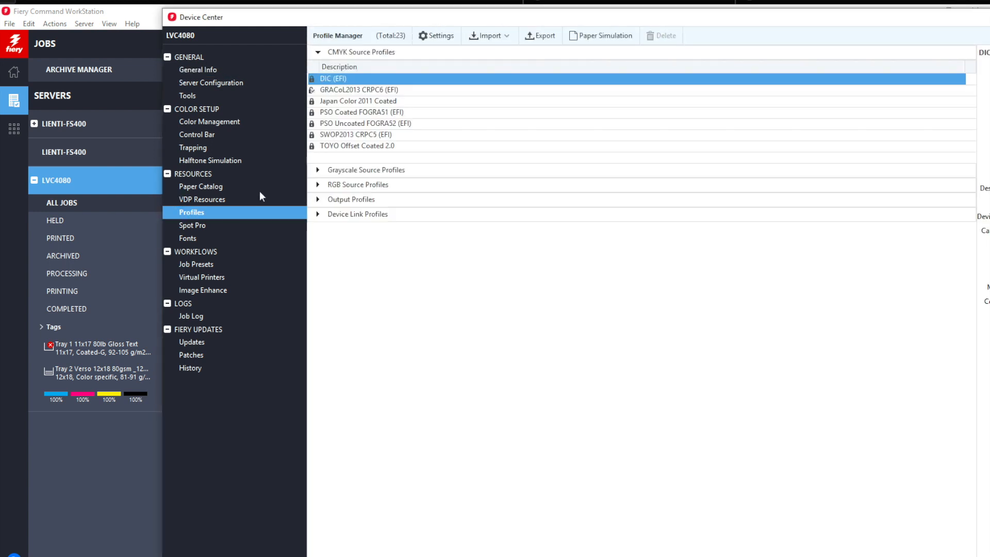
pyautogui.click(318, 199)
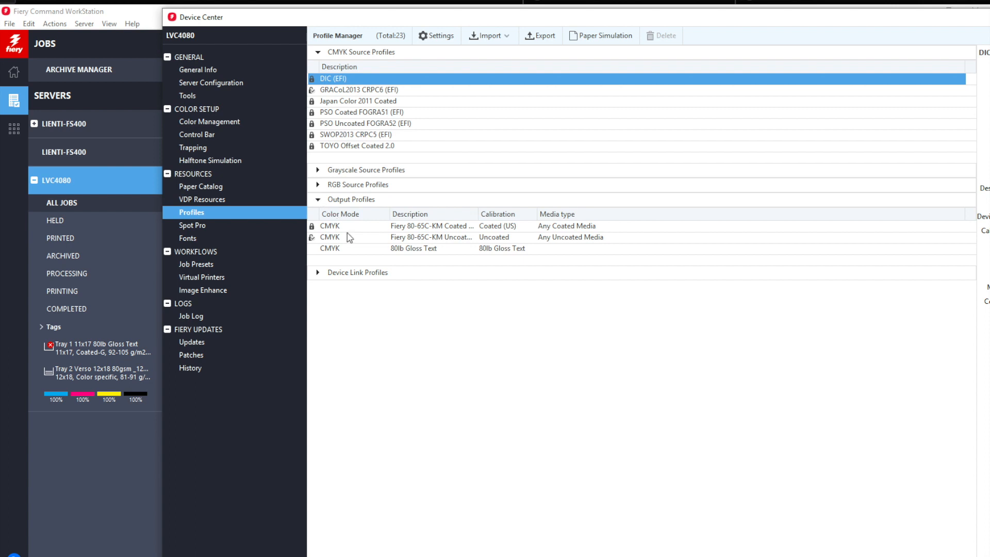
pyautogui.click(373, 249)
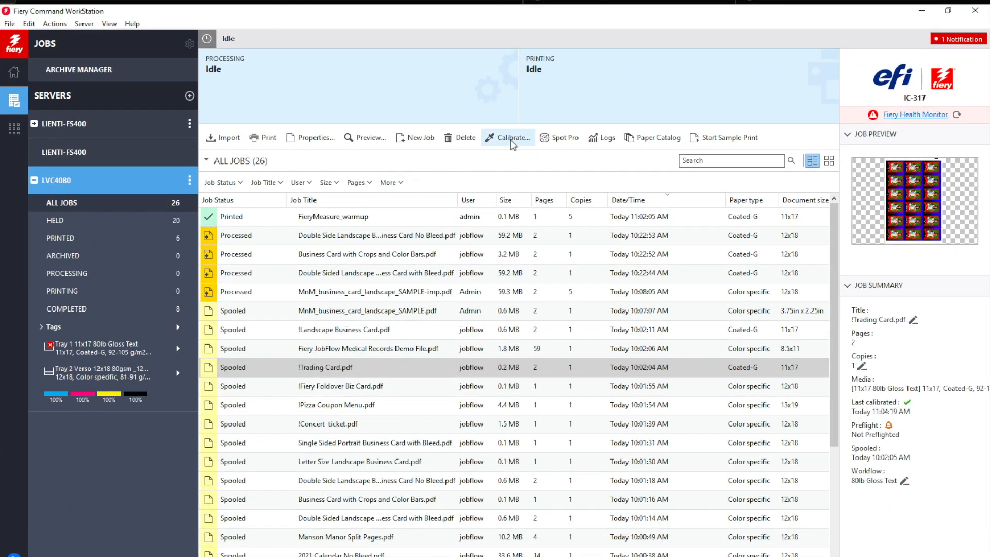
# Step: Start a recalibration for the LVC4080 server and choose the 80lb Gloss Text calibration
pyautogui.click(510, 138)
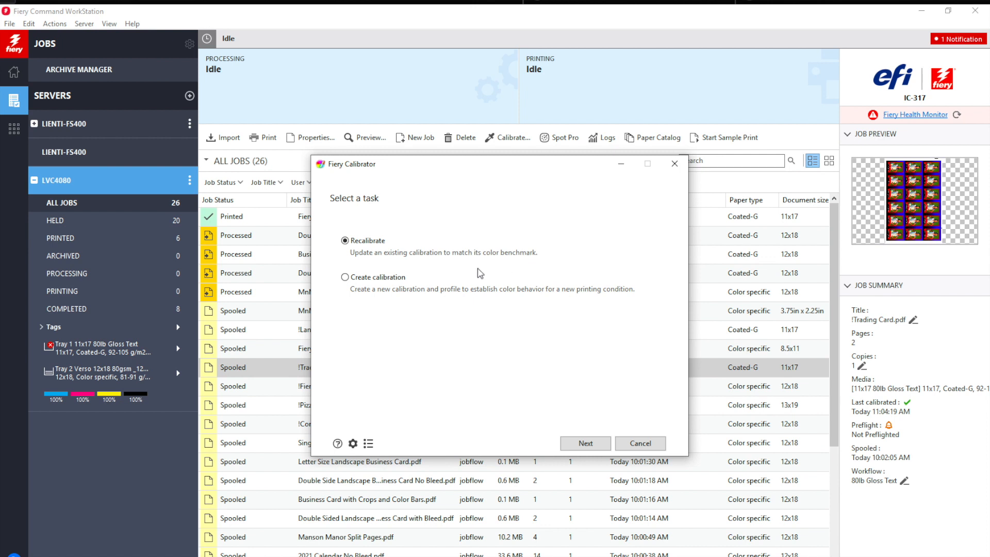
pyautogui.click(586, 443)
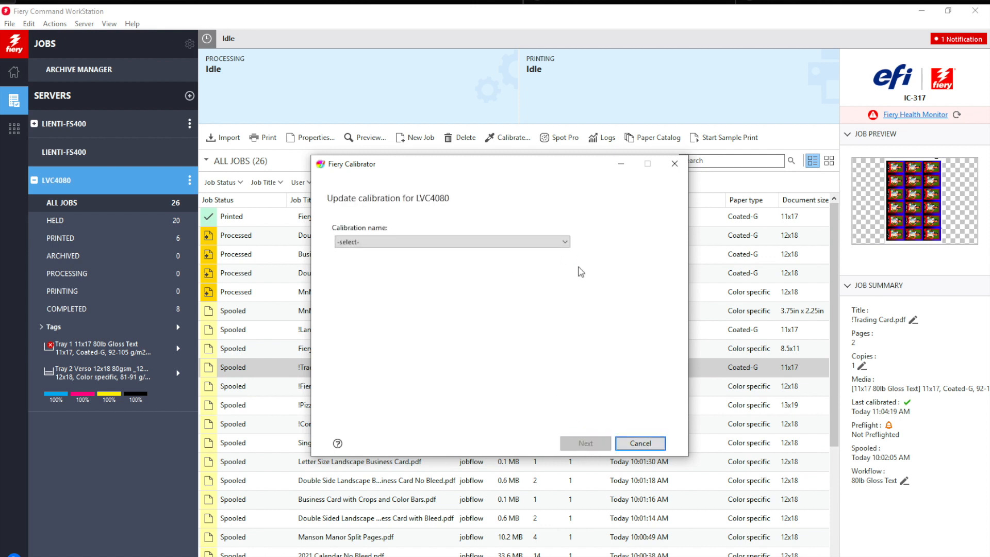
pyautogui.click(561, 242)
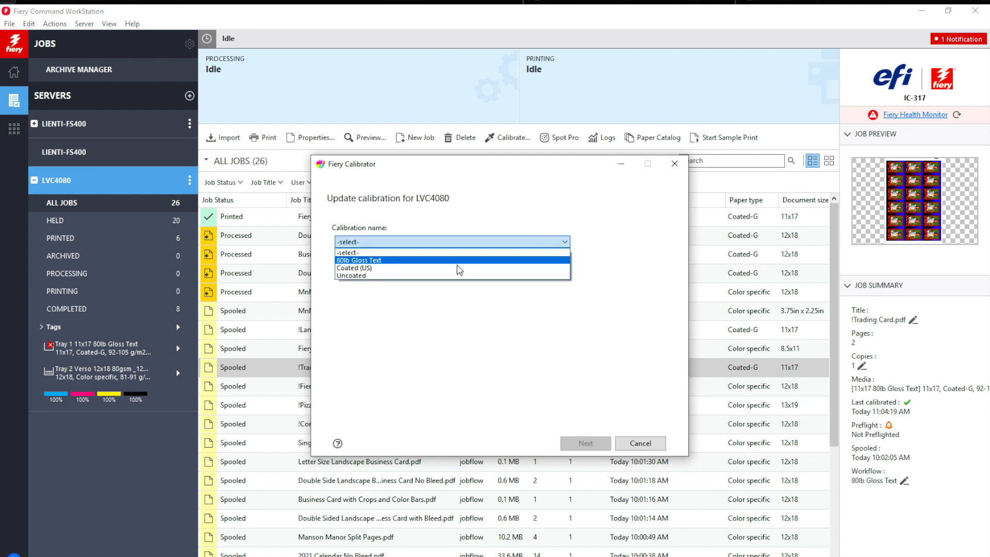
pyautogui.click(422, 260)
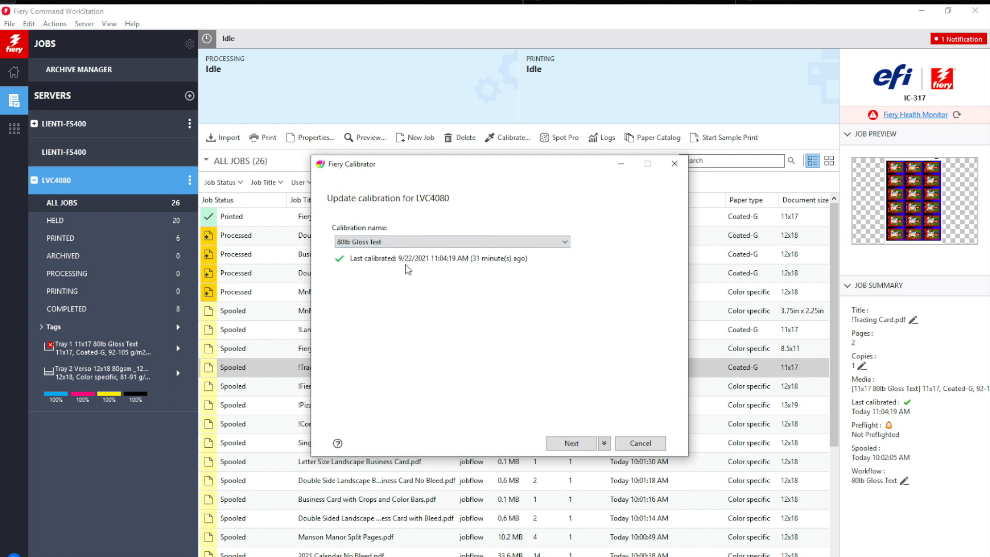